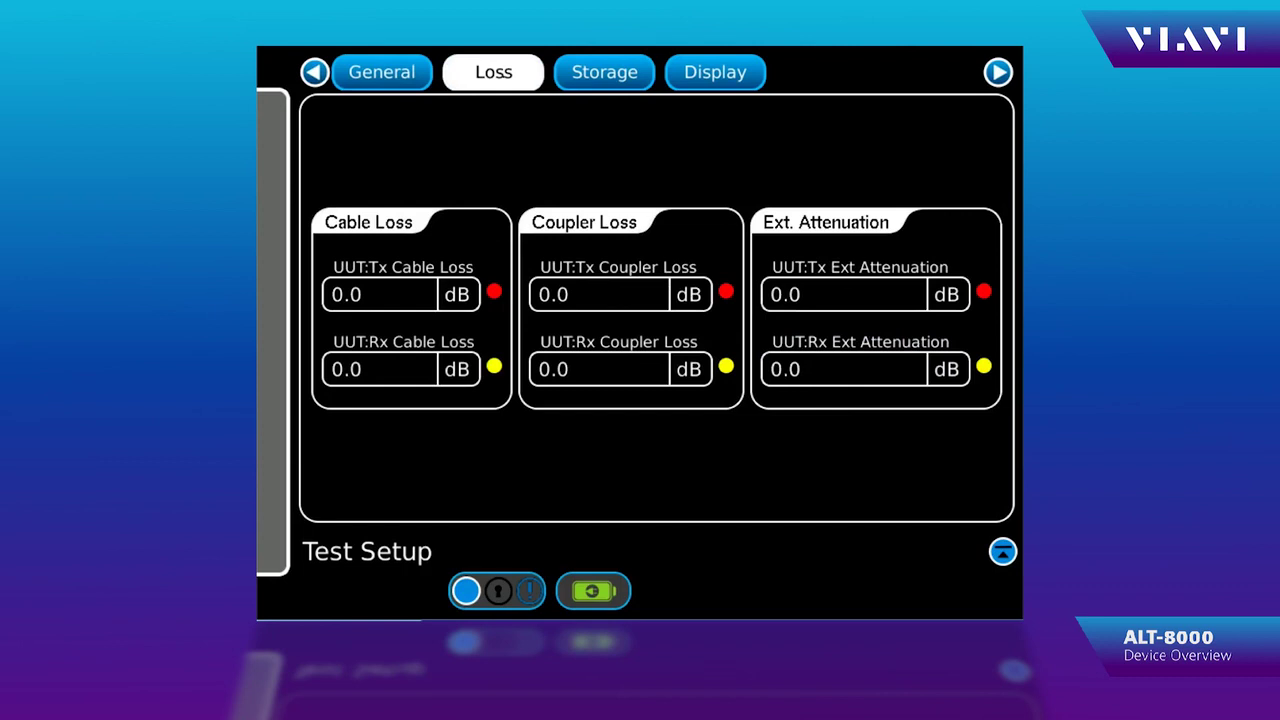
- Show the Storage page of the test settings
{"action": "left_click", "coordinate": [604, 72]}
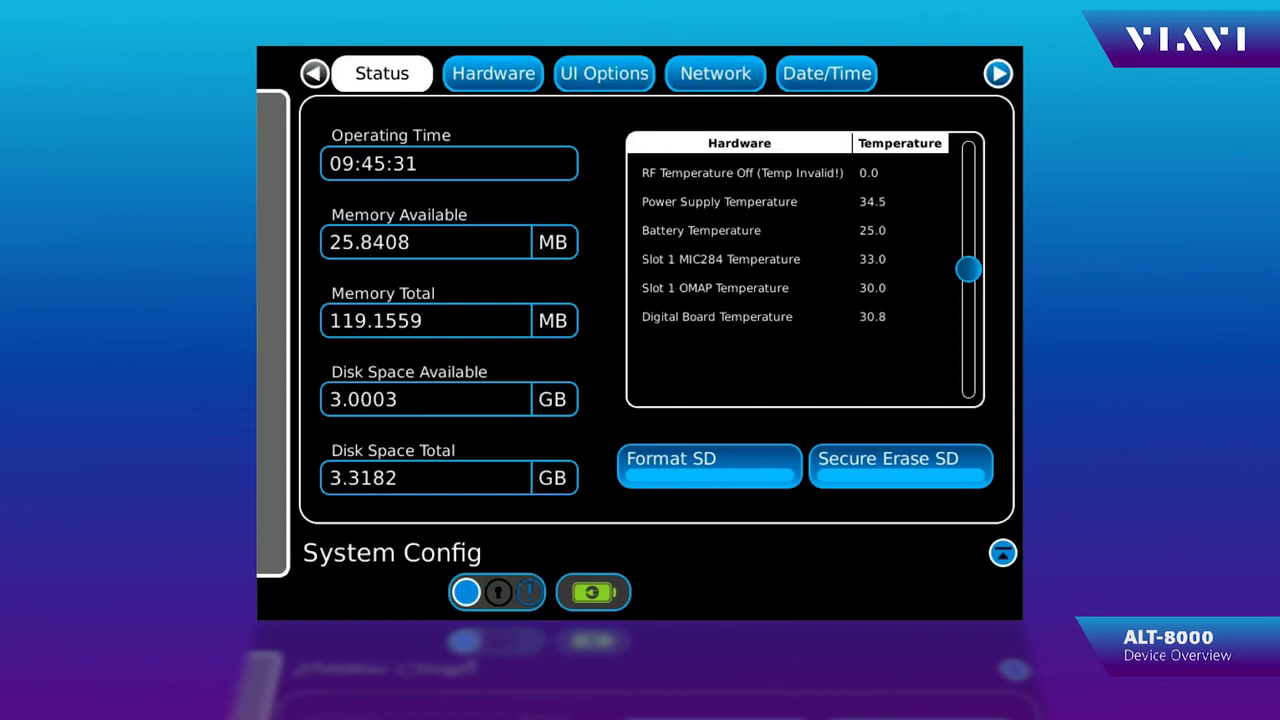
- Review the hardware and firmware versions, then show the UI Options backlight setting
{"action": "left_click", "coordinate": [483, 73]}
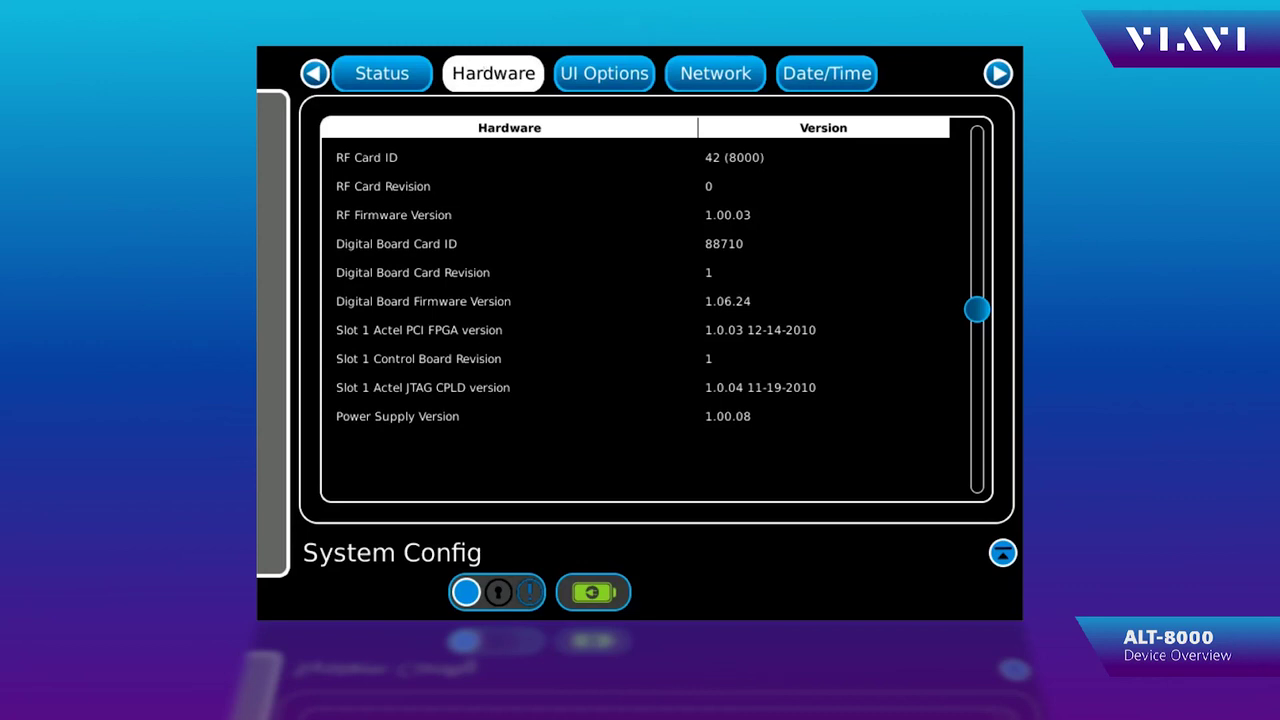
{"action": "left_click", "coordinate": [601, 78]}
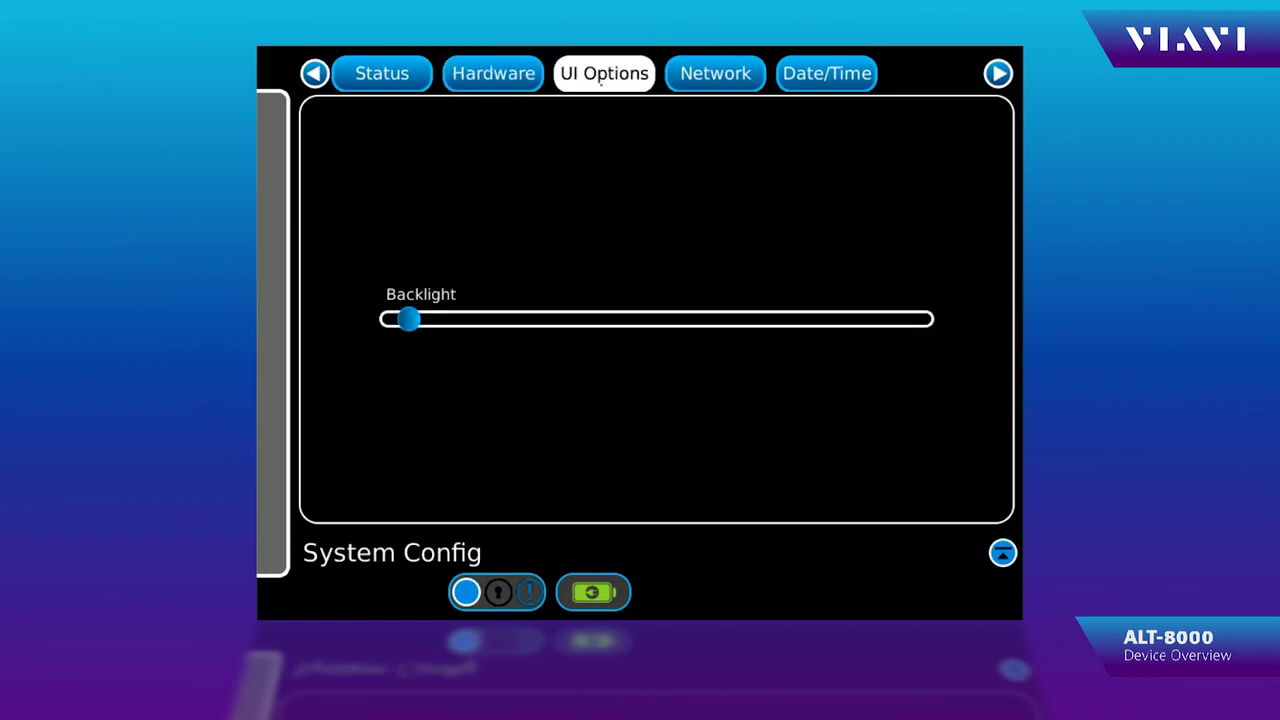